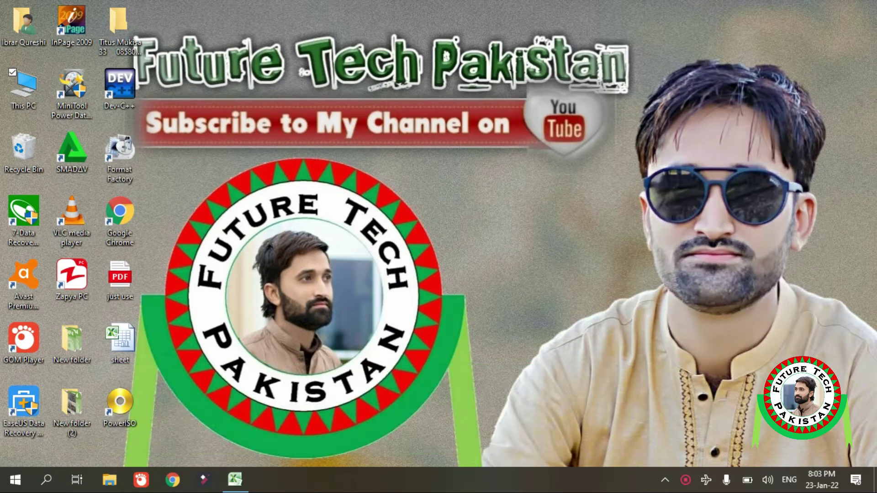
- Bring up the 'sheet' workbook in Excel and show the Data commands
{"action": "left_click", "coordinate": [235, 479]}
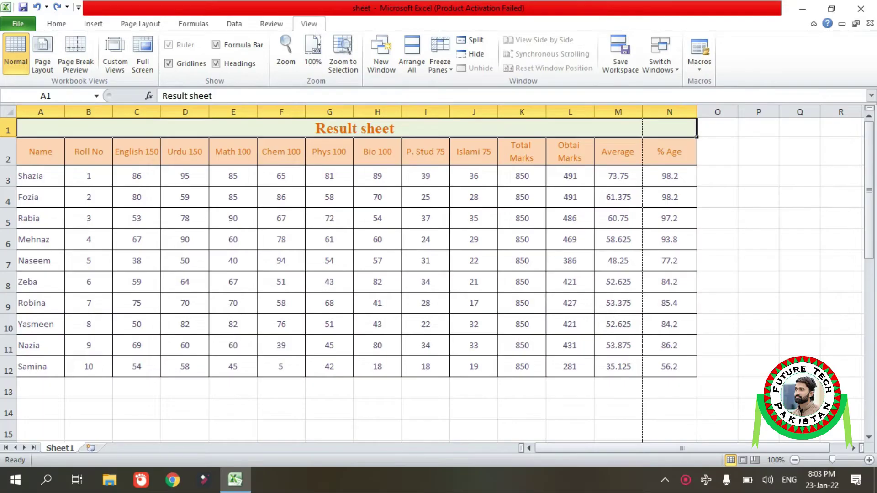
{"action": "left_click", "coordinate": [234, 24]}
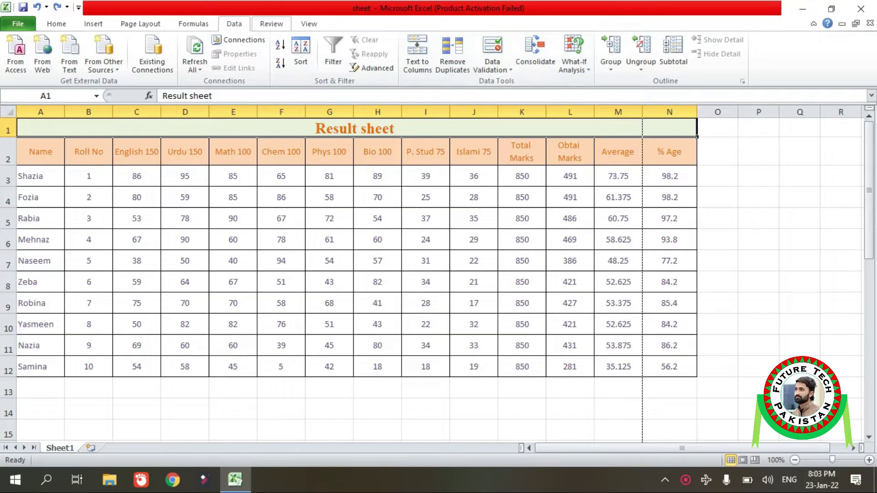
- Display the Review ribbon with its comment, protection and inking commands
{"action": "left_click", "coordinate": [271, 23]}
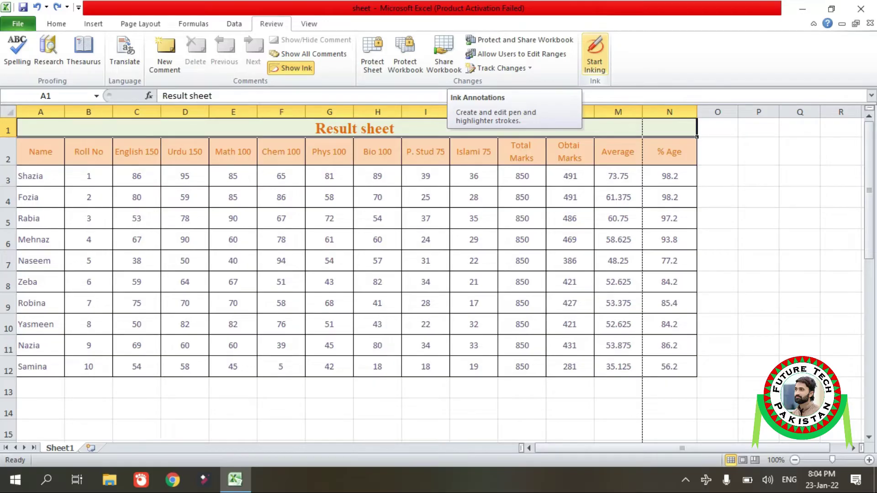
- Start inking: draw a pen loop over the marks table and a yellow highlight across B4:C4
{"action": "left_click", "coordinate": [594, 54]}
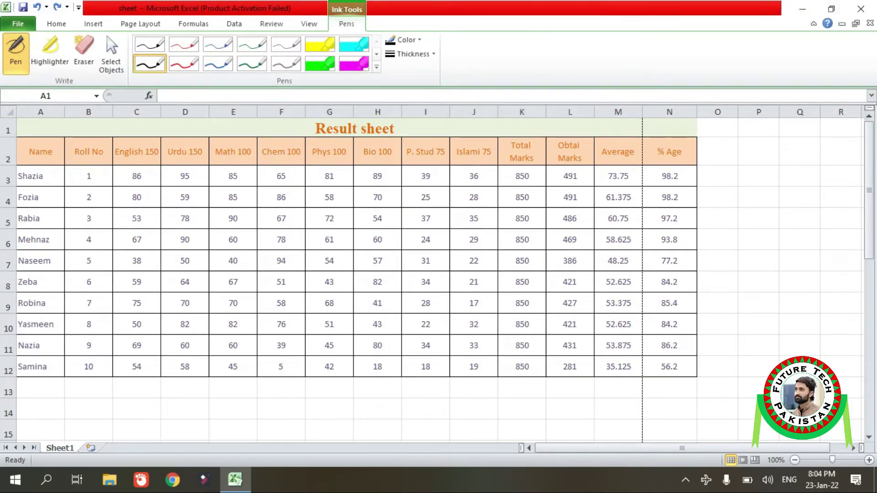
{"action": "left_click_drag", "start_coordinate": [260, 314], "coordinate": [396, 268]}
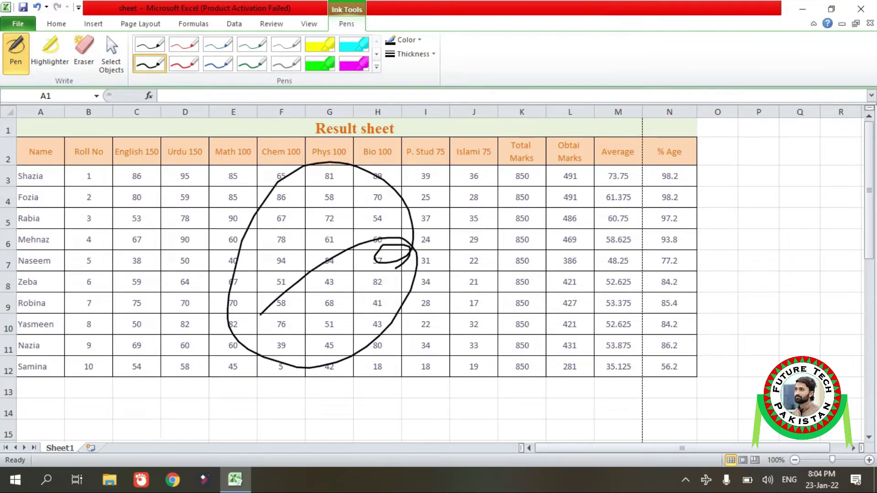
{"action": "left_click", "coordinate": [50, 52]}
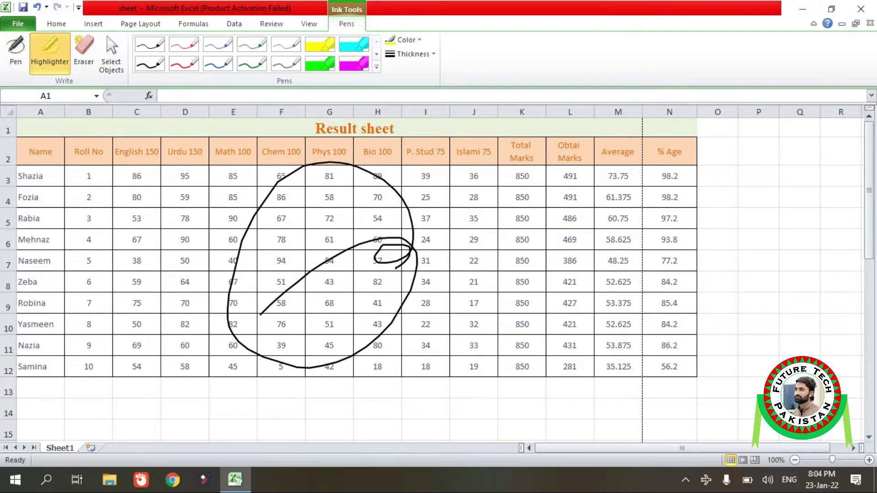
{"action": "left_click", "coordinate": [83, 194]}
{"action": "left_click_drag", "start_coordinate": [144, 196], "coordinate": [75, 197]}
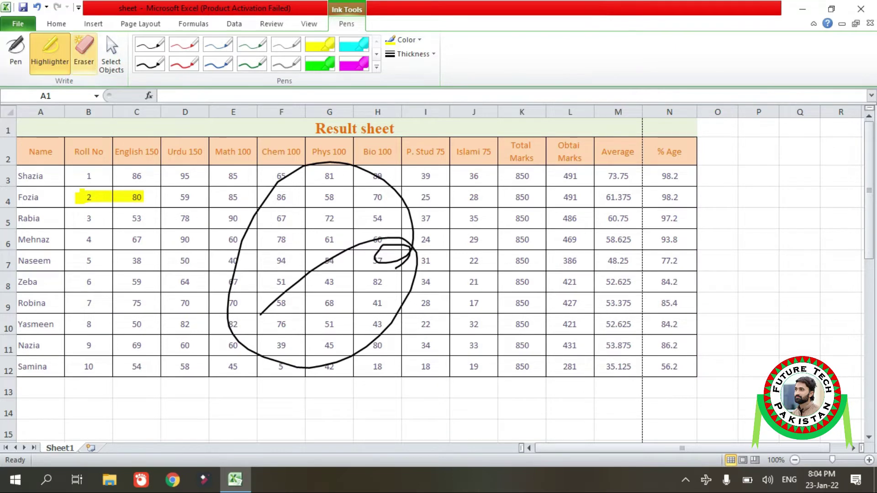
- Erase the black pen loop and the yellow highlight marks
{"action": "left_click", "coordinate": [83, 51]}
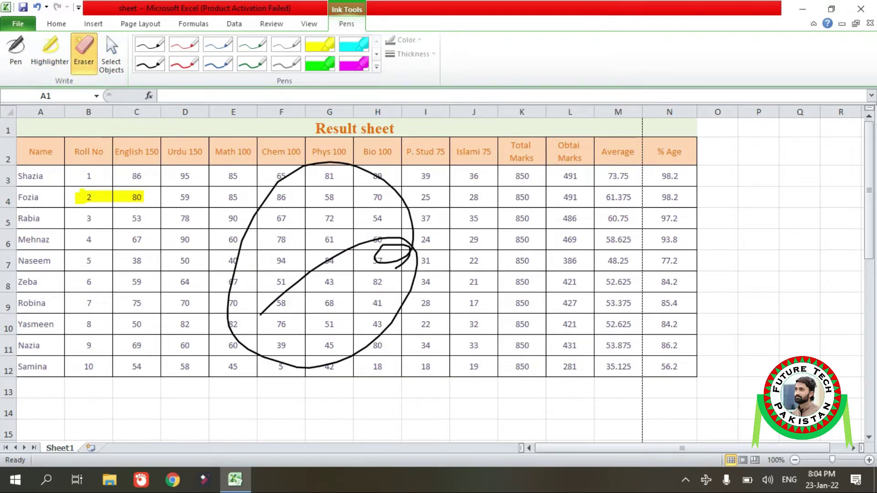
{"action": "left_click", "coordinate": [260, 314]}
{"action": "left_click", "coordinate": [132, 197]}
{"action": "left_click", "coordinate": [82, 194]}
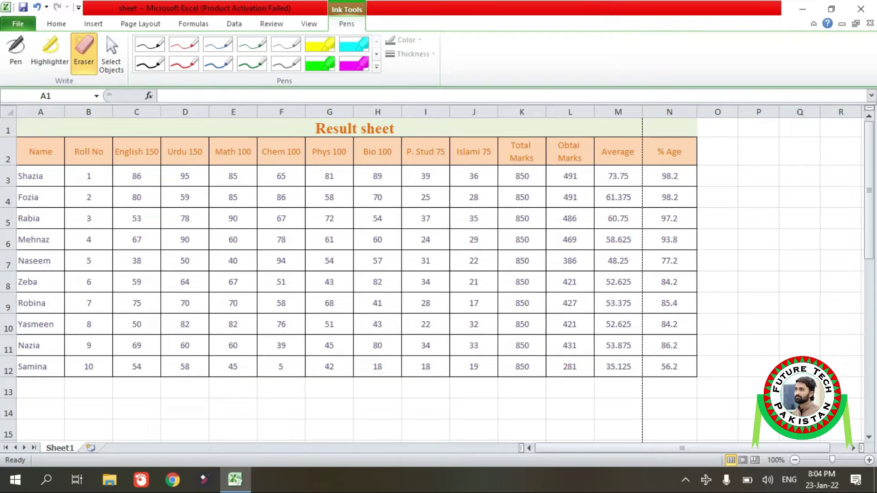
- Check the pen's Color and Thickness choices without changes, end inking, and show the View ribbon
{"action": "left_click", "coordinate": [15, 50]}
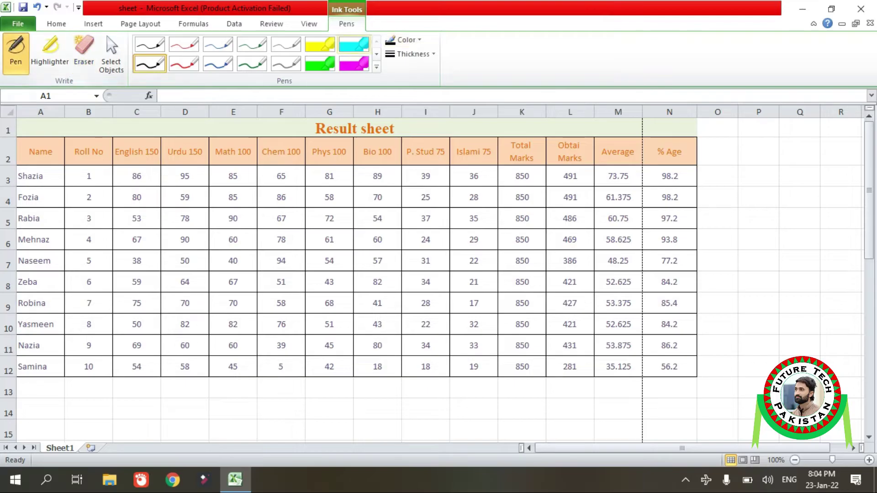
{"action": "left_click", "coordinate": [402, 40]}
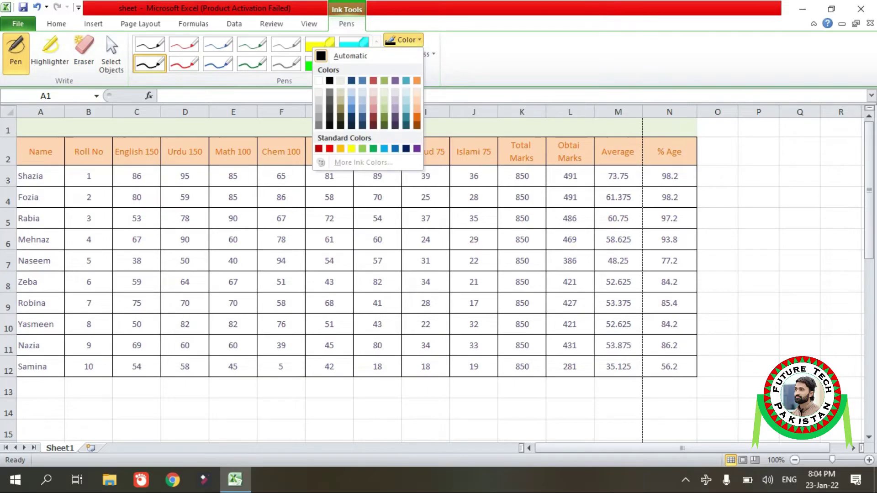
{"action": "key", "text": "Escape"}
{"action": "left_click", "coordinate": [410, 53]}
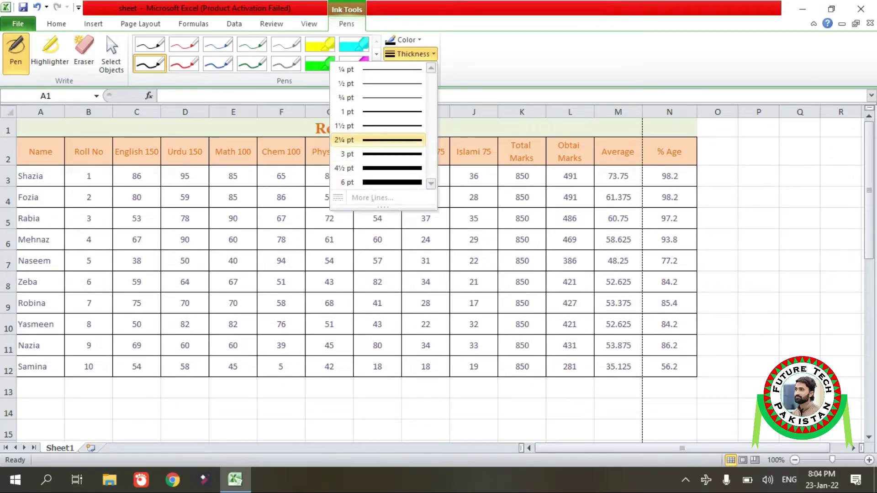
{"action": "key", "text": "Escape"}
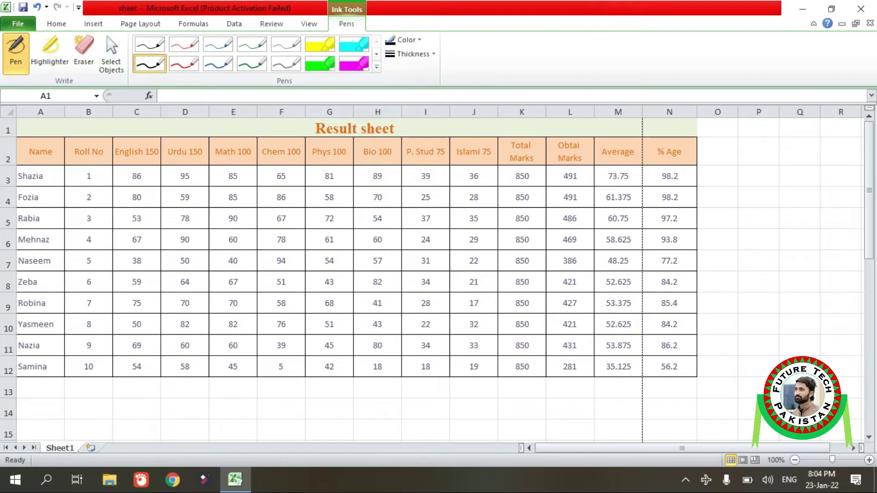
{"action": "key", "text": "Escape"}
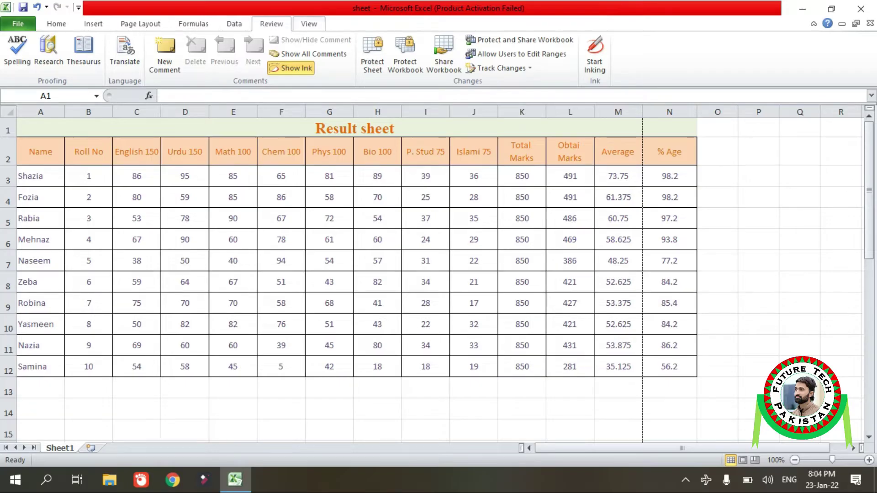
{"action": "left_click", "coordinate": [309, 23]}
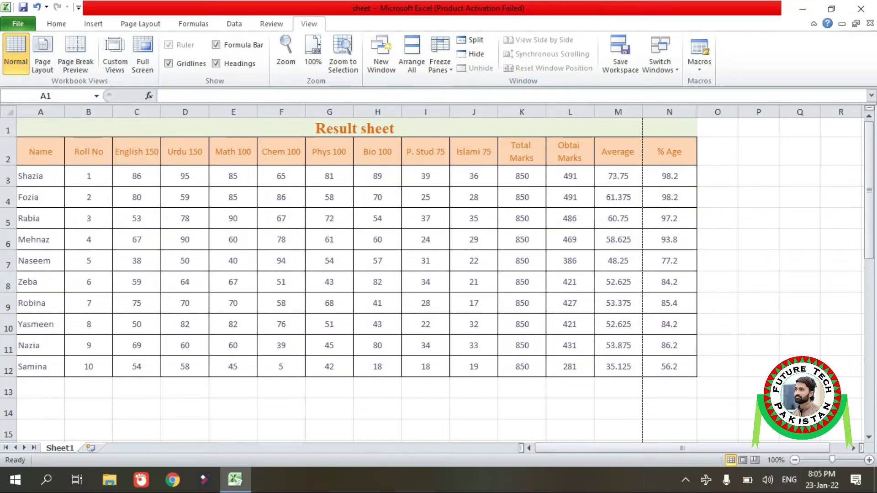
{"action": "left_click", "coordinate": [43, 53]}
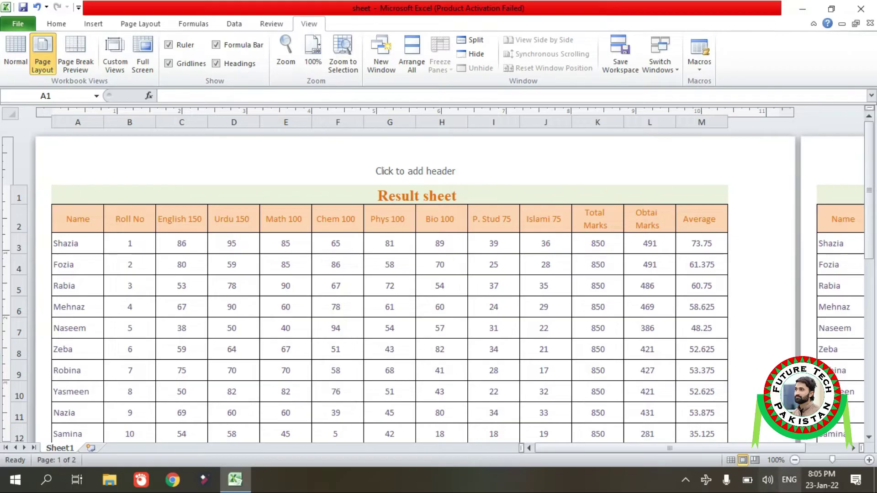
{"action": "left_click", "coordinate": [795, 460]}
{"action": "left_click", "coordinate": [794, 460]}
{"action": "left_click", "coordinate": [795, 460]}
{"action": "left_click", "coordinate": [795, 460]}
{"action": "left_click", "coordinate": [794, 459]}
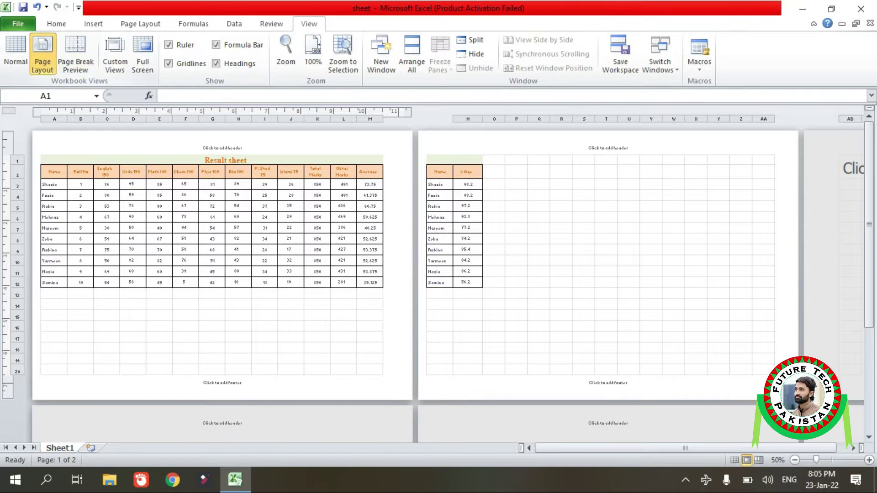
{"action": "left_click", "coordinate": [15, 52]}
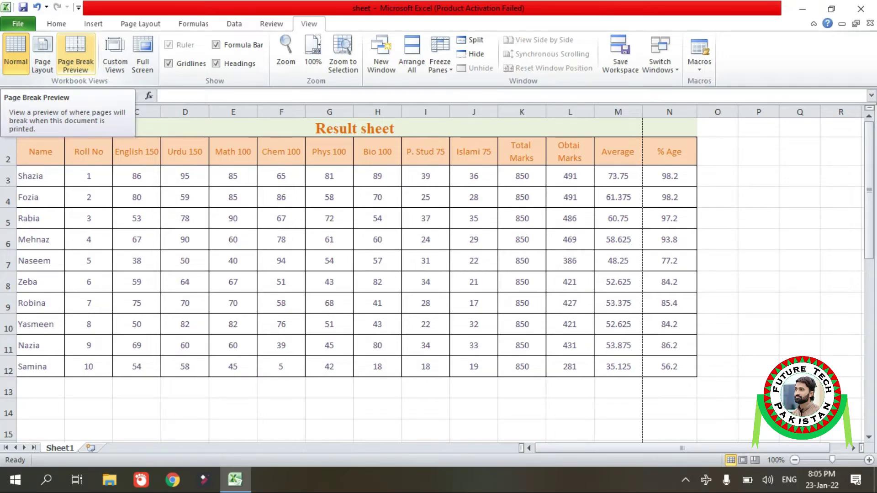
- Switch to Page Break Preview, dismiss its welcome message, and zoom in to 110%
{"action": "left_click", "coordinate": [75, 53]}
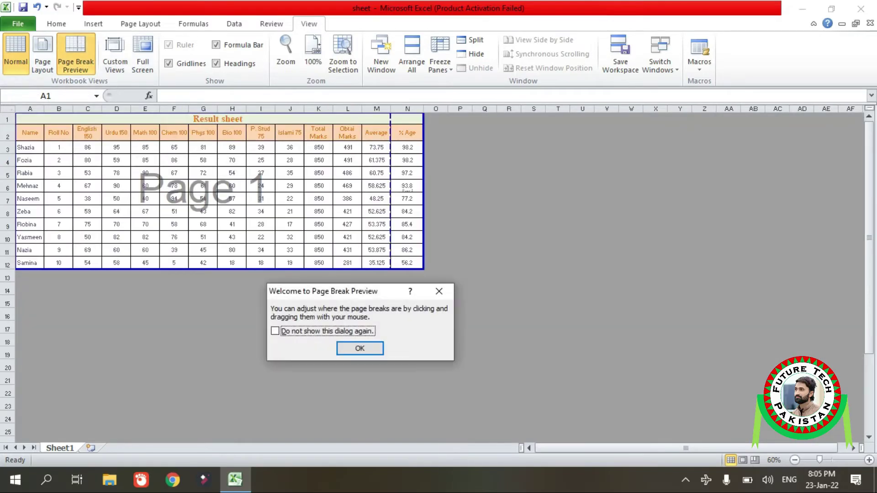
{"action": "key", "text": "Return"}
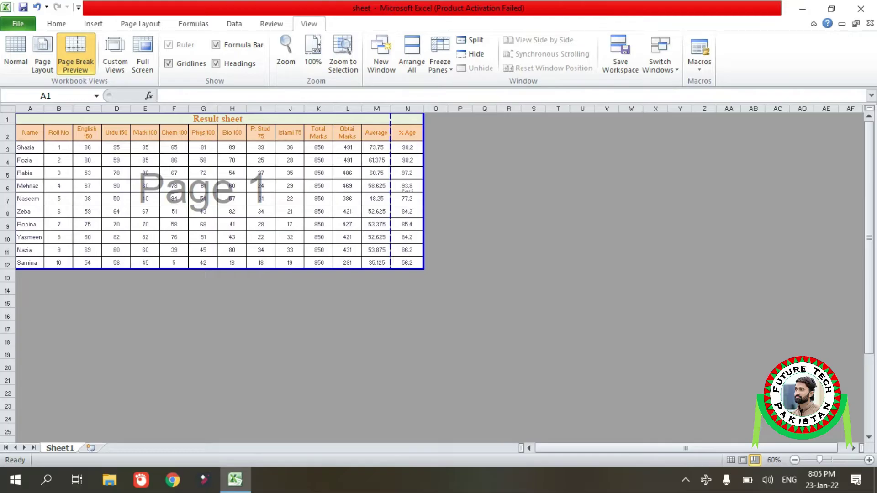
{"action": "left_click", "coordinate": [868, 460]}
{"action": "left_click", "coordinate": [869, 460]}
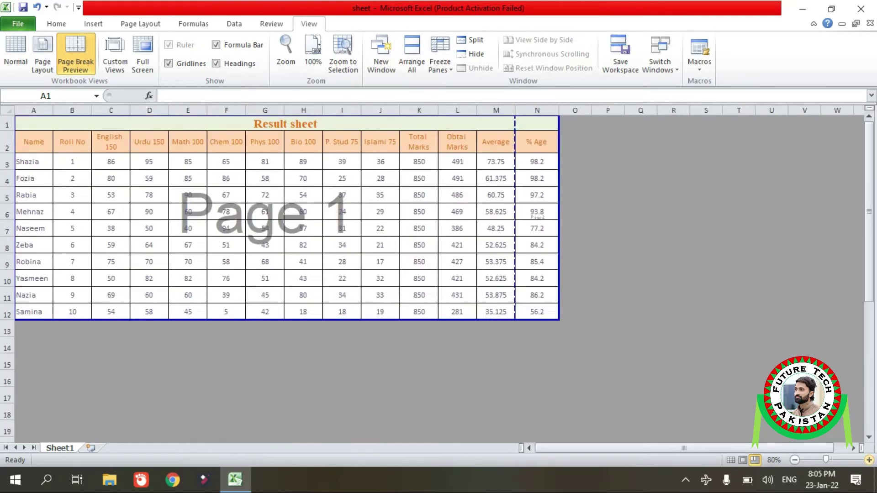
{"action": "left_click", "coordinate": [869, 460]}
{"action": "left_click", "coordinate": [869, 460]}
{"action": "left_click", "coordinate": [869, 460]}
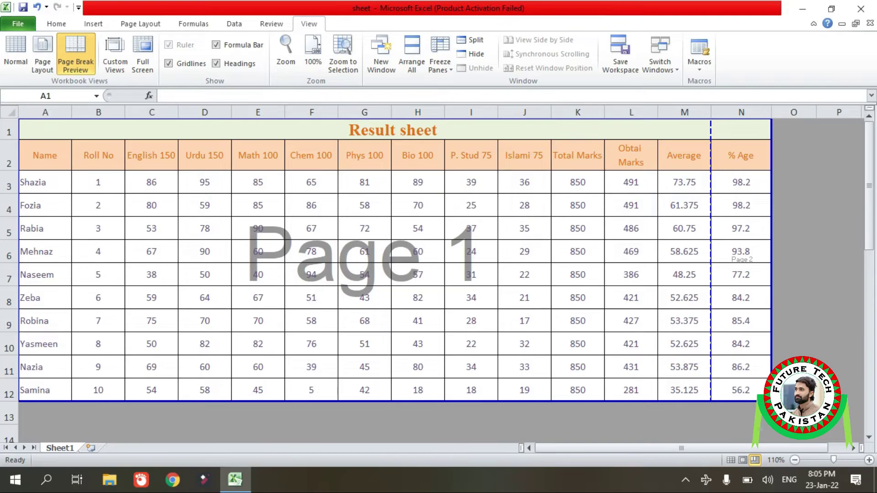
- Drag the M/N page break to the print area's right edge so columns A–N fit on Page 1
{"action": "scroll", "coordinate": [393, 255], "scroll_direction": "right", "scroll_amount": 2}
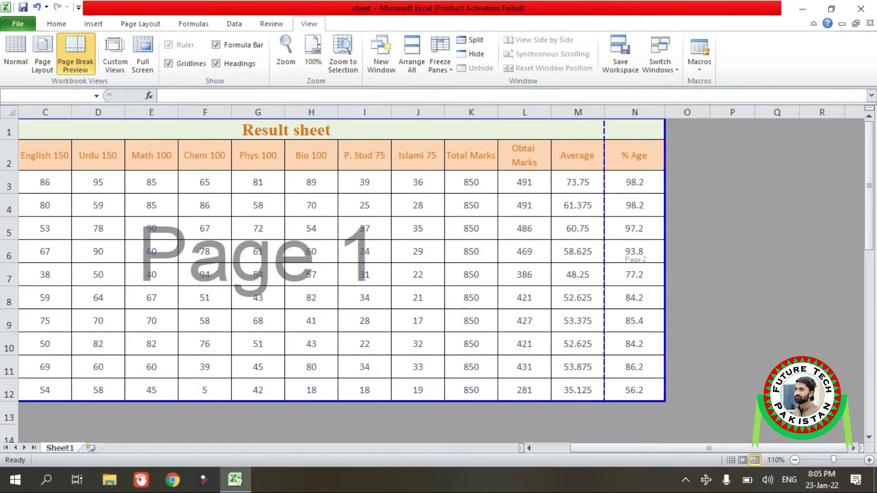
{"action": "scroll", "coordinate": [392, 255], "scroll_direction": "right", "scroll_amount": 3}
{"action": "scroll", "coordinate": [393, 256], "scroll_direction": "left", "scroll_amount": 5}
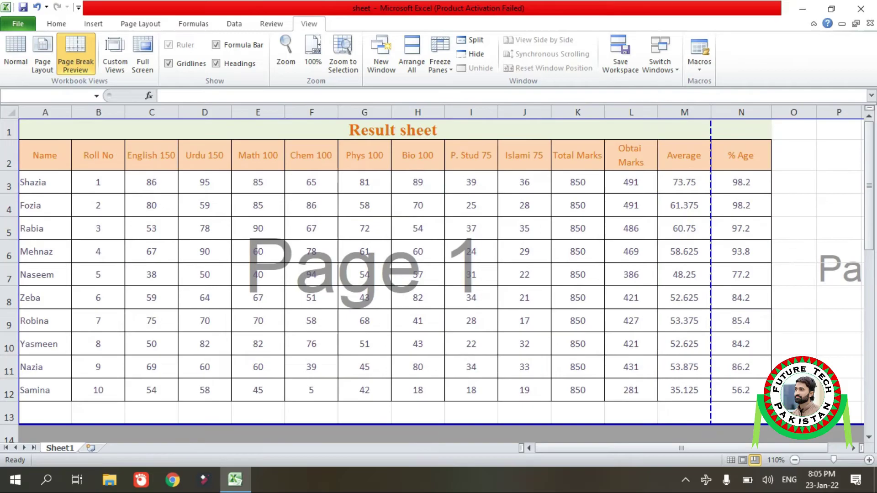
{"action": "left_click_drag", "start_coordinate": [532, 448], "coordinate": [551, 448]}
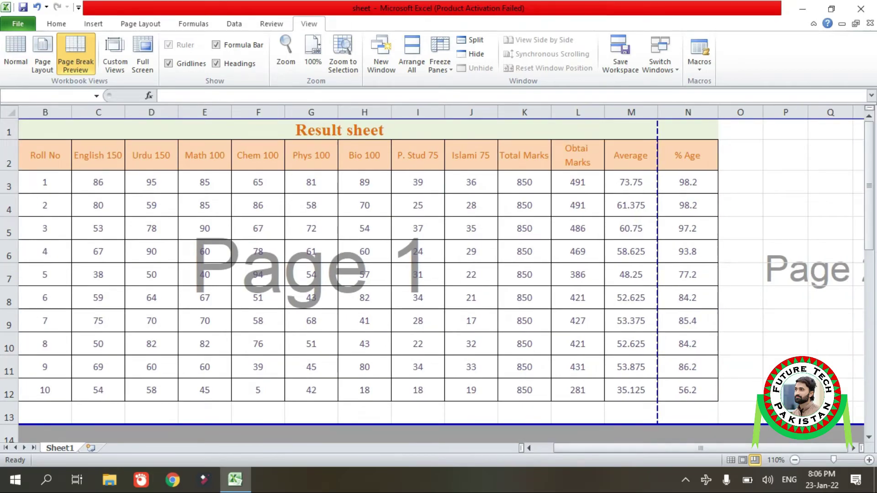
{"action": "scroll", "coordinate": [438, 274], "scroll_direction": "right", "scroll_amount": 5}
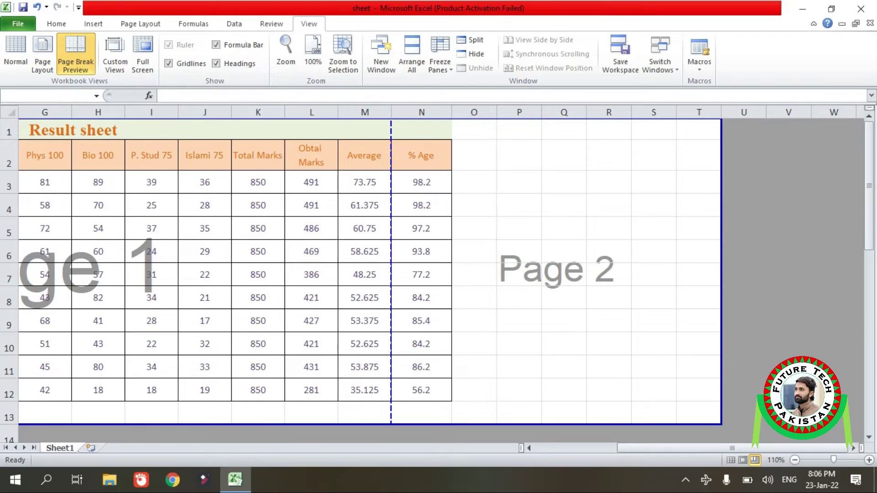
{"action": "left_click_drag", "start_coordinate": [390, 274], "coordinate": [391, 274]}
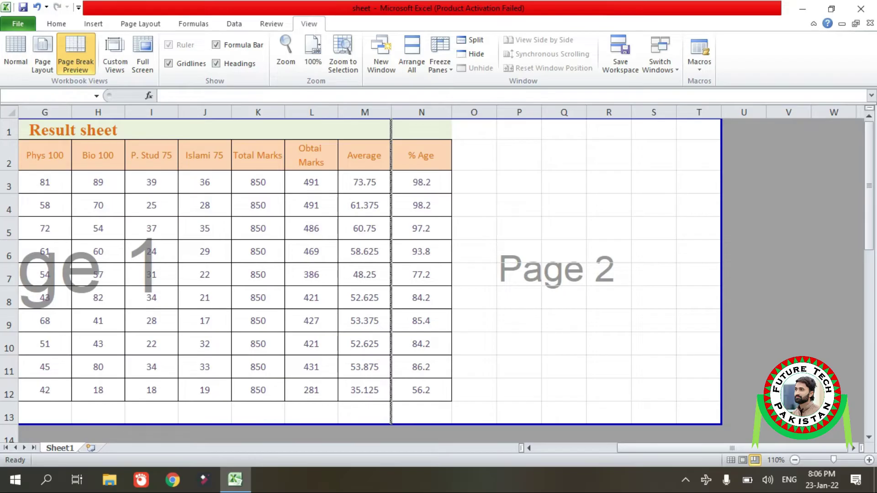
{"action": "left_click_drag", "start_coordinate": [390, 274], "coordinate": [391, 274]}
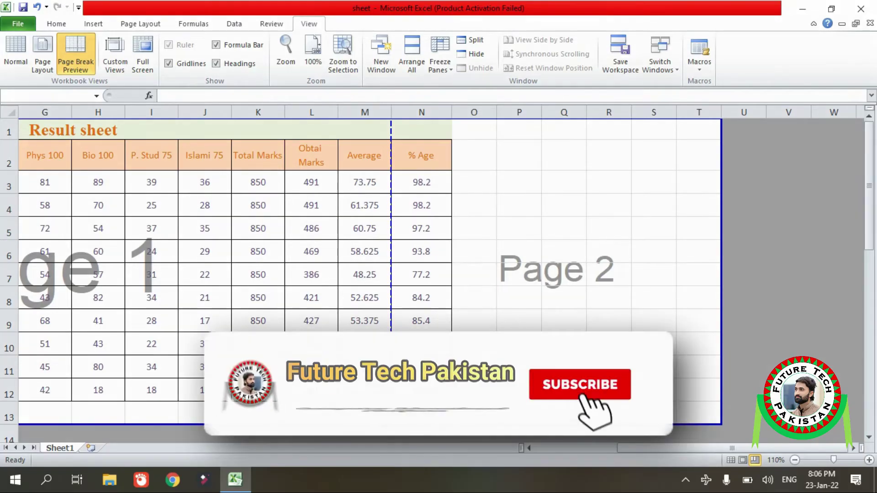
{"action": "left_click_drag", "start_coordinate": [390, 274], "coordinate": [451, 274]}
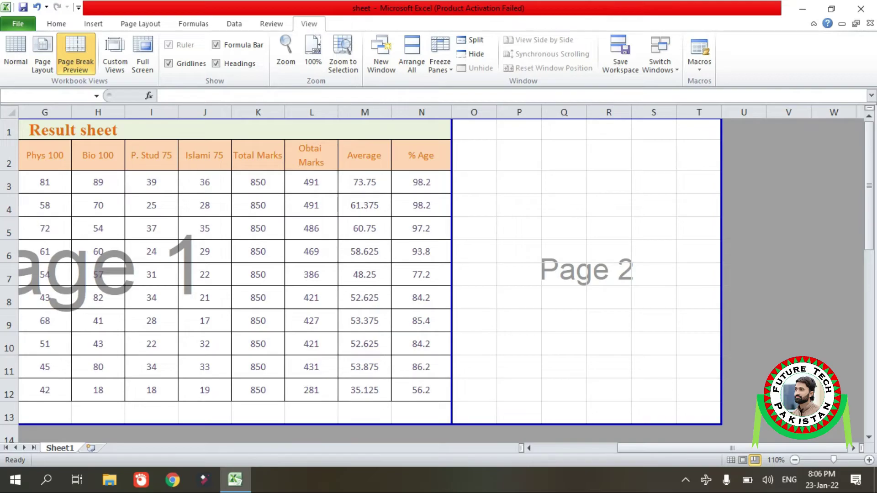
{"action": "left_click_drag", "start_coordinate": [721, 274], "coordinate": [497, 274]}
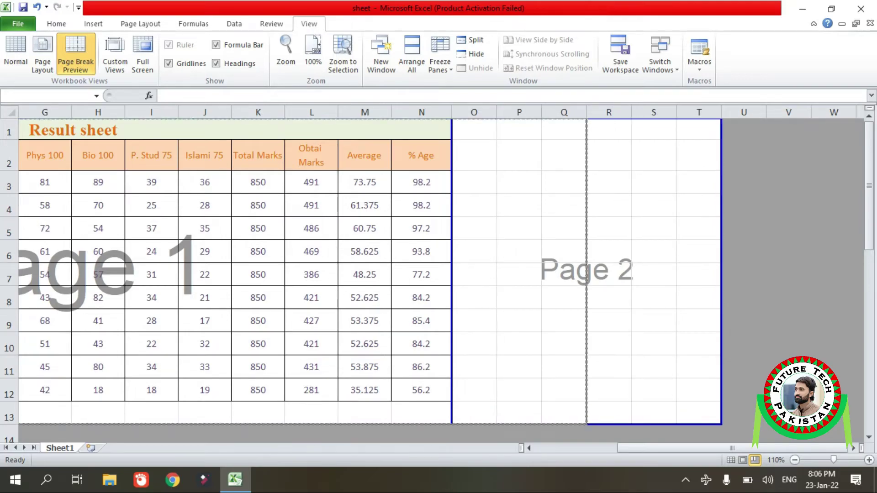
{"action": "scroll", "coordinate": [438, 274], "scroll_direction": "left", "scroll_amount": 3}
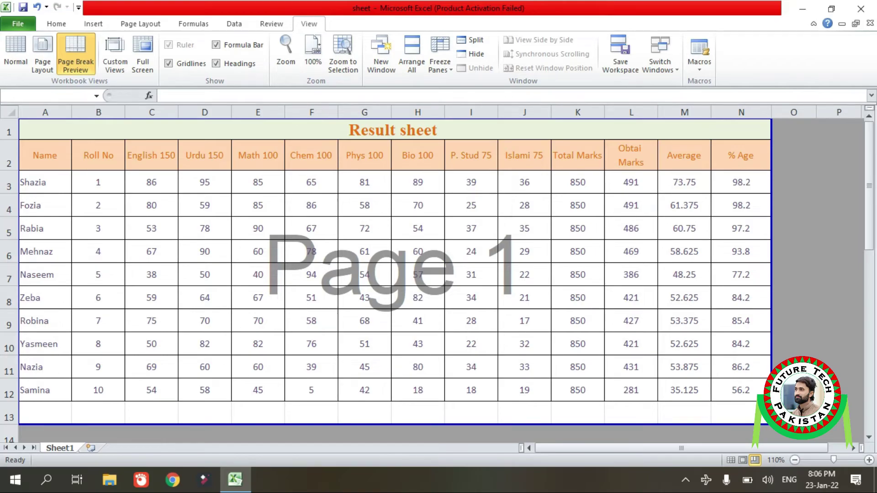
- Check the print preview, undo the page-break change, return to Normal view, and move below column F
{"action": "key", "text": "ctrl+p"}
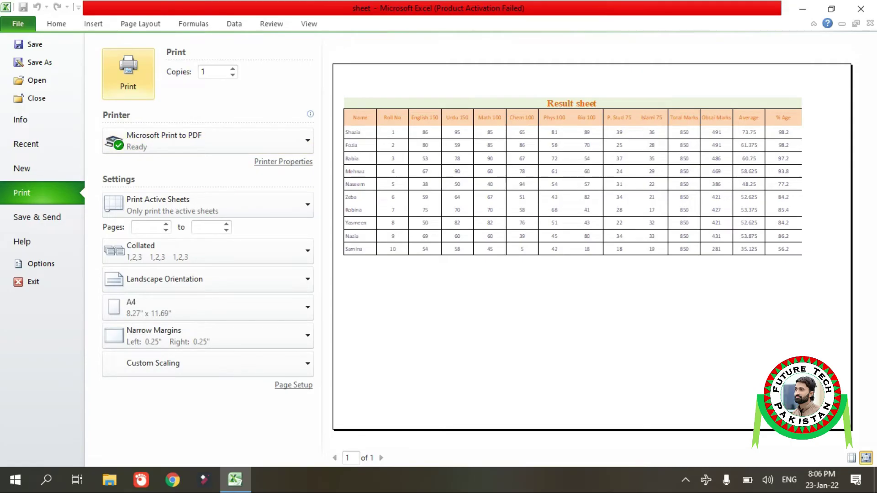
{"action": "key", "text": "Escape"}
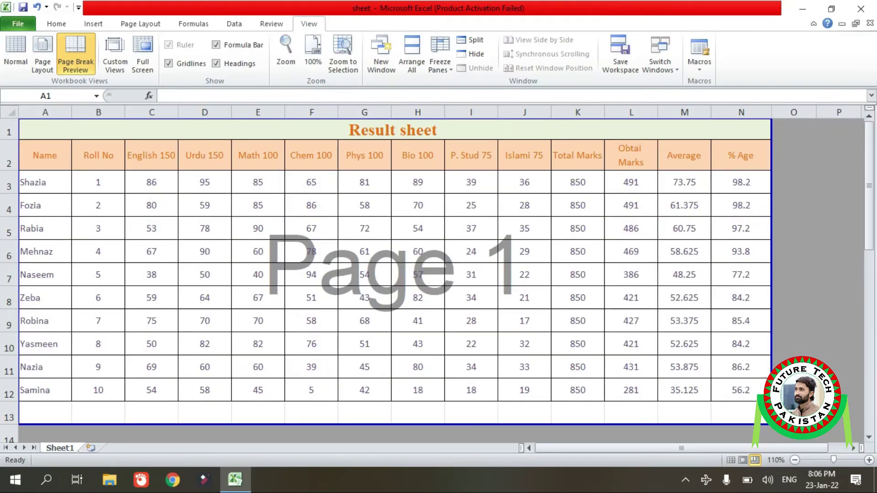
{"action": "key", "text": "ctrl+z"}
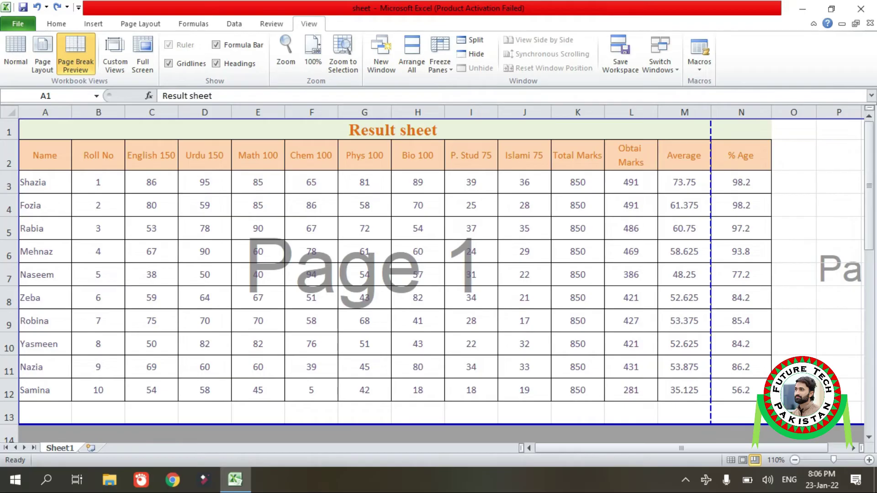
{"action": "left_click", "coordinate": [15, 52]}
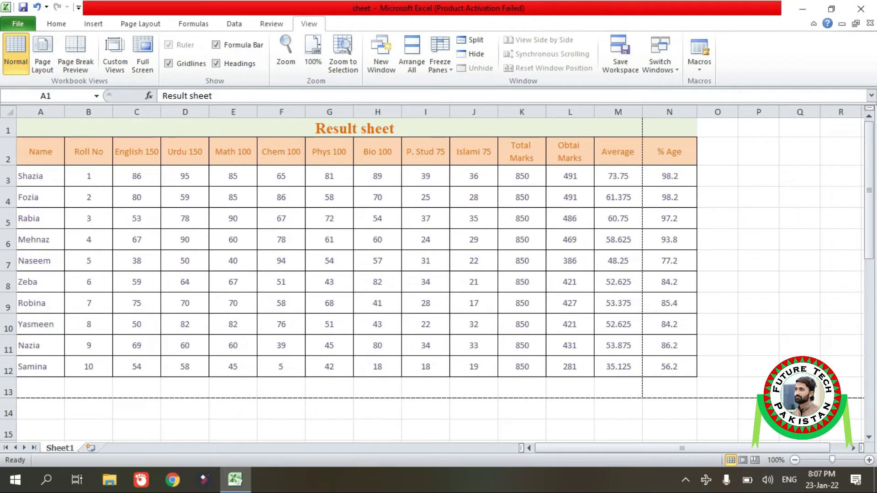
{"action": "left_click", "coordinate": [281, 324]}
{"action": "key", "text": "Down"}
{"action": "key", "text": "Down"}
{"action": "key", "text": "Down"}
{"action": "key", "text": "Down"}
{"action": "key", "text": "Down"}
{"action": "key", "text": "Down"}
{"action": "key", "text": "Down"}
{"action": "key", "text": "Down"}
{"action": "key", "text": "Down"}
{"action": "key", "text": "Down"}
{"action": "key", "text": "Down"}
{"action": "key", "text": "Down"}
{"action": "key", "text": "Down"}
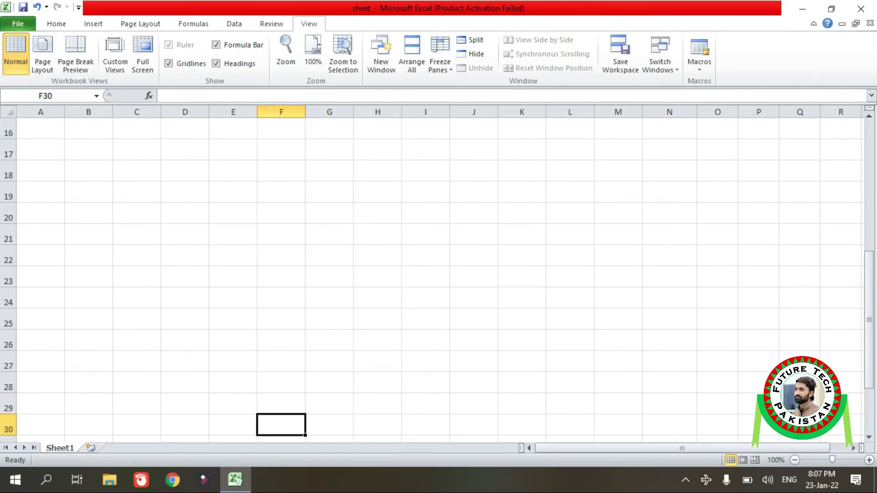
- Enter 'Asghaaar' in F30 and correct its spelling
{"action": "type", "text": "Asghaaar"}
{"action": "key", "text": "Return"}
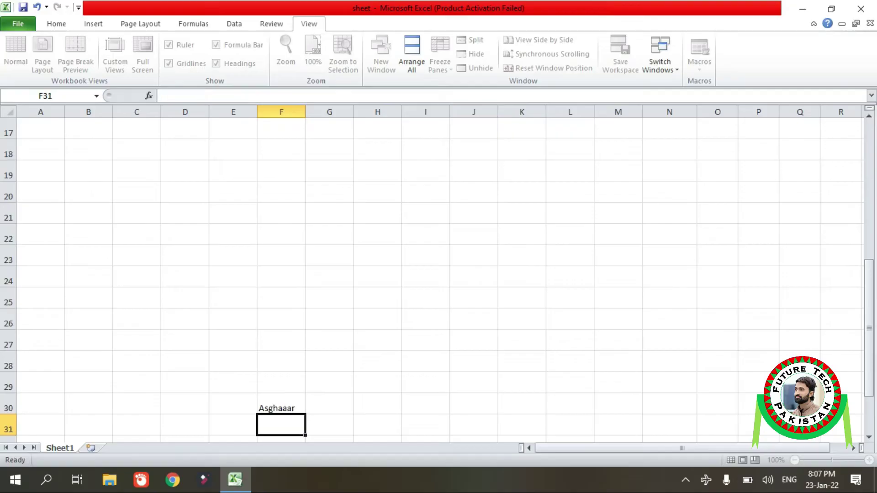
{"action": "key", "text": "Up"}
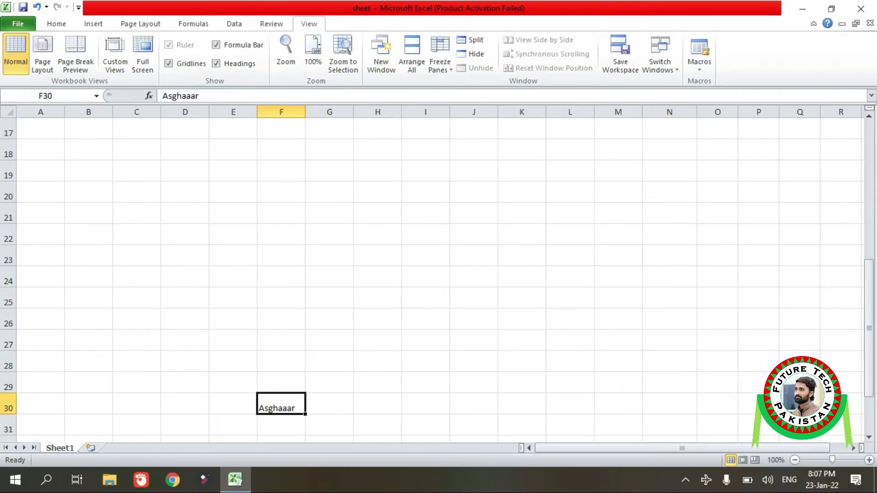
{"action": "key", "text": "F2"}
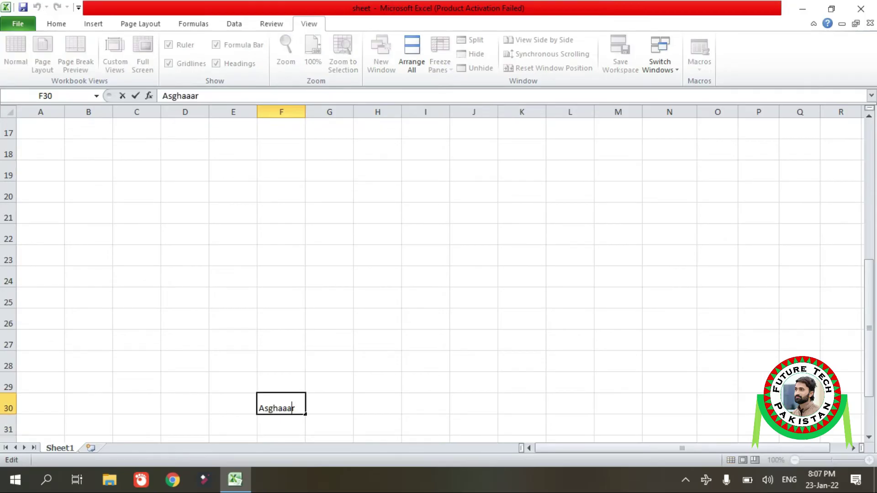
{"action": "key", "text": "BackSpace"}
{"action": "key", "text": "BackSpace"}
{"action": "key", "text": "Return"}
{"action": "key", "text": "Right"}
- Select E28:G31 and start adding a custom view named 'asghar'
{"action": "key", "text": "Up"}
{"action": "key", "text": "Up"}
{"action": "key", "text": "Up"}
{"action": "key", "text": "Left"}
{"action": "key", "text": "Left"}
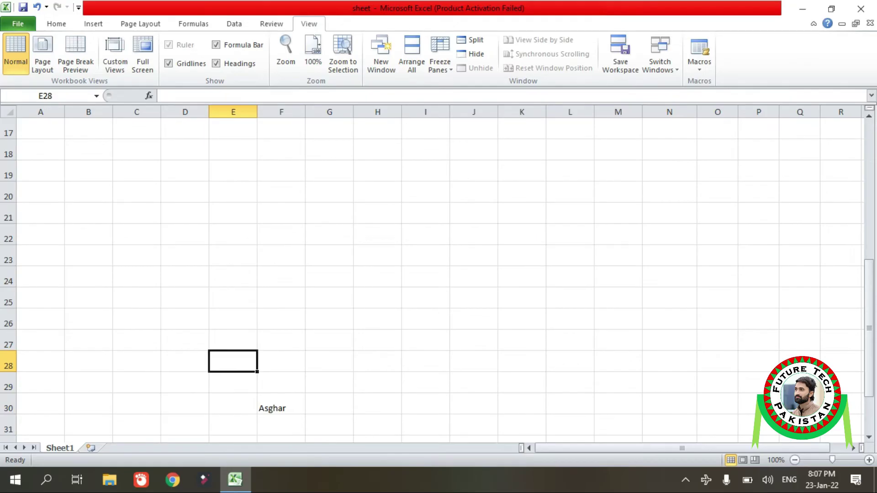
{"action": "key", "text": "shift+Down"}
{"action": "key", "text": "shift+Down"}
{"action": "key", "text": "shift+Down"}
{"action": "key", "text": "shift+Right"}
{"action": "key", "text": "shift+Right"}
{"action": "key", "text": "shift+Right"}
{"action": "key", "text": "shift+Left"}
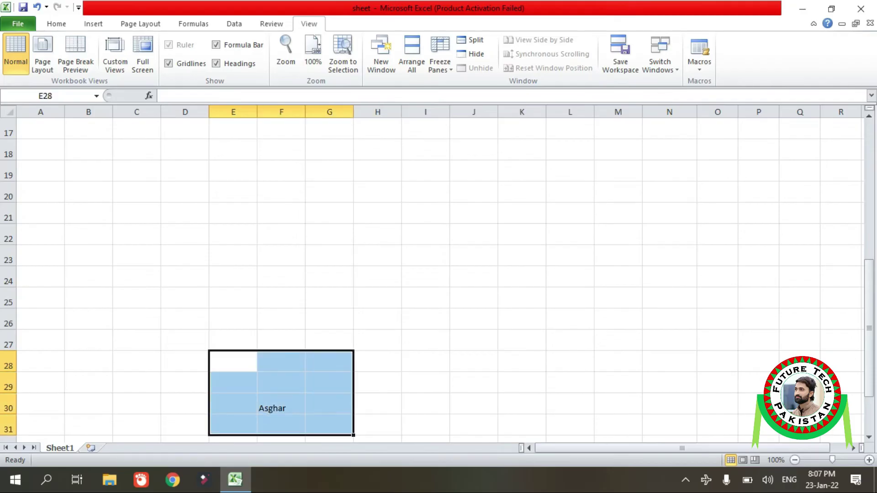
{"action": "key", "text": "alt+w"}
{"action": "key", "text": "c"}
{"action": "key", "text": "alt+a"}
{"action": "type", "text": "asghar"}
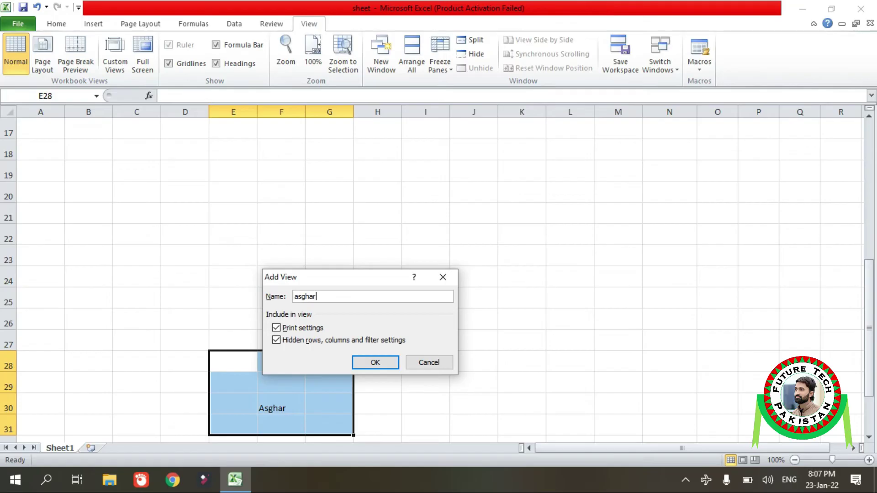
- Save the asghar view, then enter 'Tahir' in cell X27
{"action": "key", "text": "Return"}
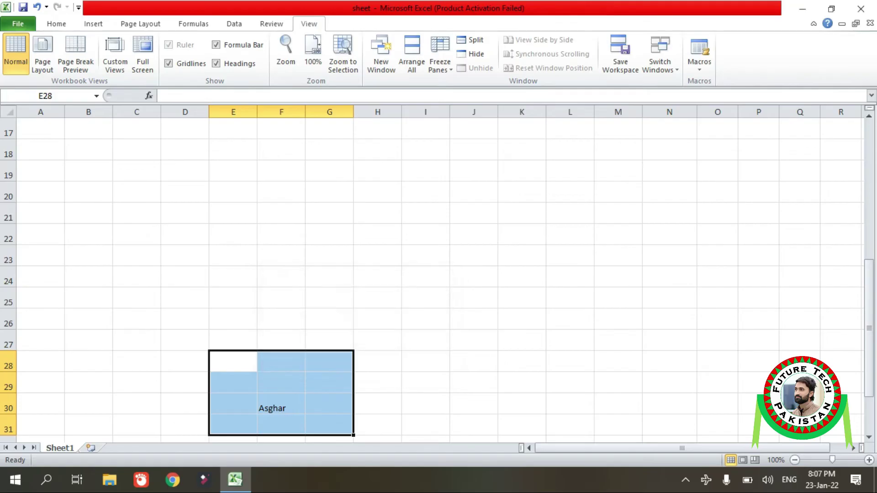
{"action": "left_click", "coordinate": [669, 318]}
{"action": "key", "text": "Right"}
{"action": "key", "text": "Right"}
{"action": "key", "text": "Right"}
{"action": "key", "text": "Right"}
{"action": "key", "text": "Right"}
{"action": "key", "text": "Right"}
{"action": "key", "text": "Right"}
{"action": "key", "text": "Right"}
{"action": "key", "text": "Right"}
{"action": "key", "text": "Right"}
{"action": "key", "text": "Right"}
{"action": "key", "text": "Right"}
{"action": "key", "text": "Right"}
{"action": "key", "text": "Left"}
{"action": "key", "text": "Left"}
{"action": "key", "text": "Left"}
{"action": "key", "text": "Left"}
{"action": "key", "text": "Down"}
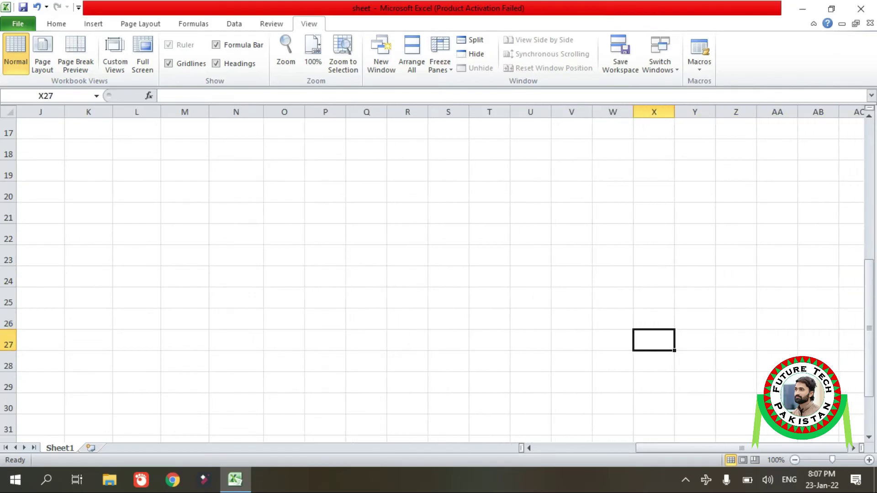
{"action": "type", "text": "Tahir"}
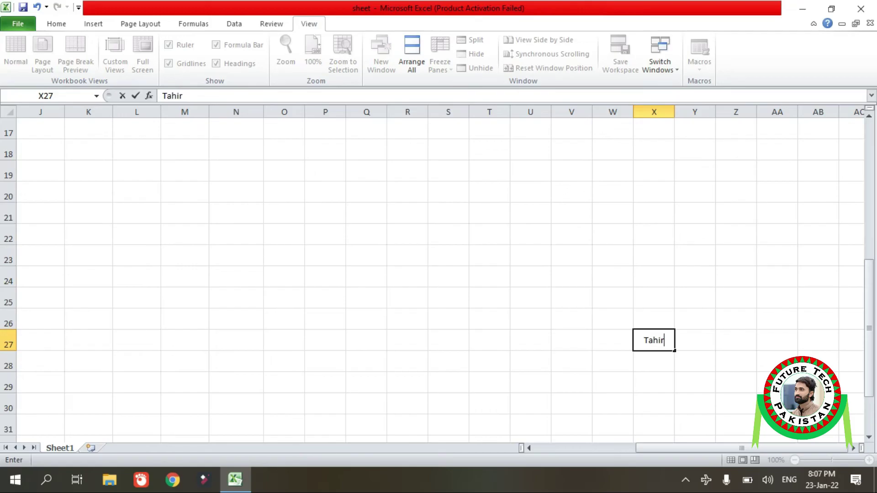
{"action": "key", "text": "Return"}
- Select W25:Y29 and save it as a custom view named Tahir
{"action": "left_click", "coordinate": [612, 318]}
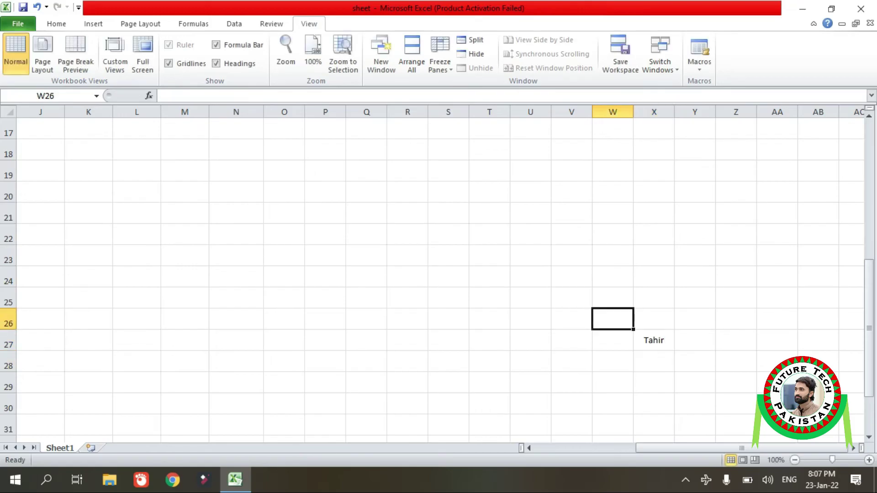
{"action": "left_click_drag", "start_coordinate": [612, 297], "coordinate": [694, 383]}
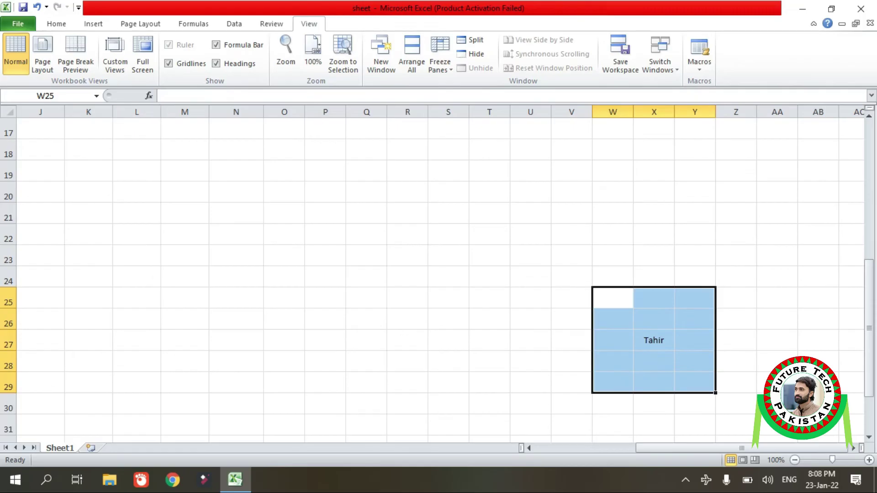
{"action": "left_click", "coordinate": [115, 54]}
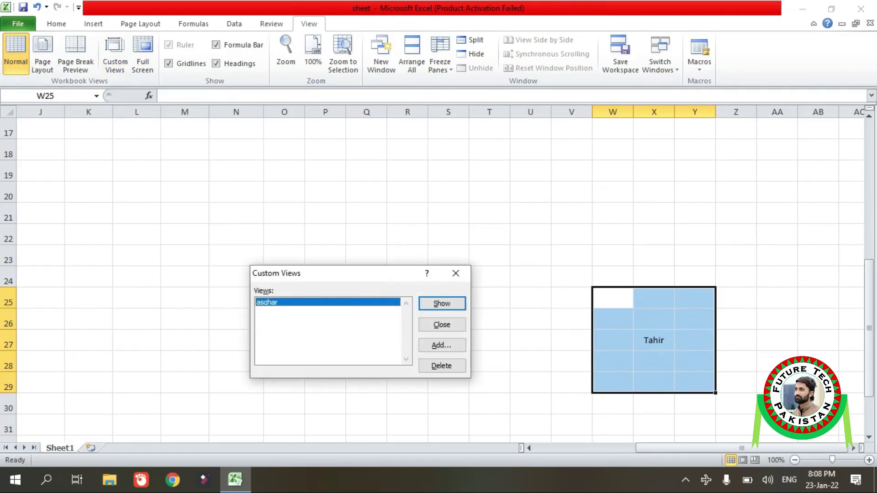
{"action": "left_click", "coordinate": [441, 345]}
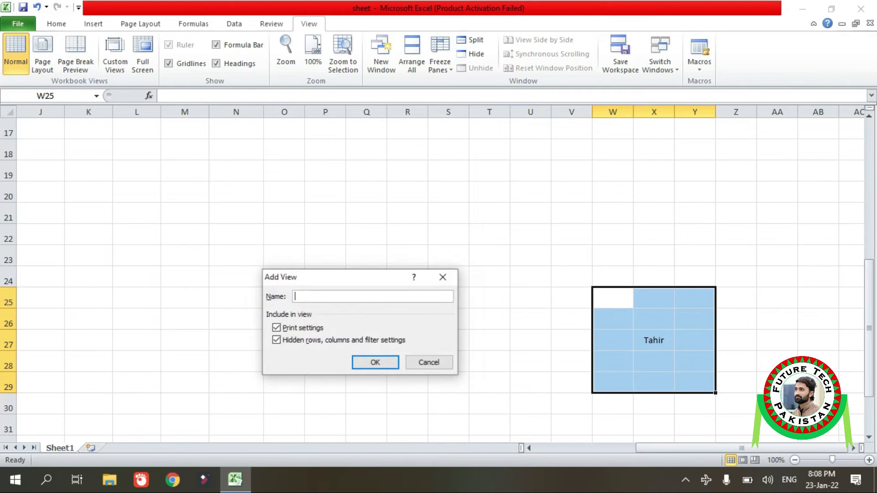
{"action": "type", "text": "Tahir"}
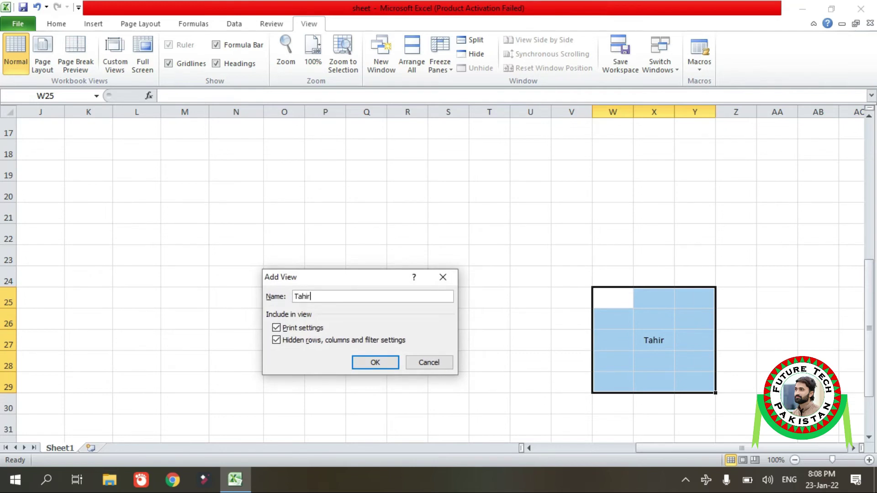
{"action": "key", "text": "Return"}
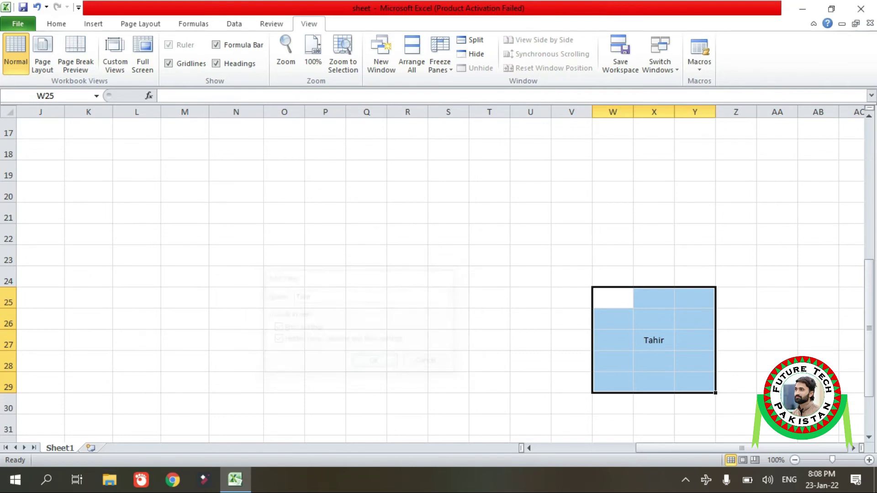
- Jump back to A1 and apply the Tahir custom view
{"action": "key", "text": "Up"}
{"action": "key", "text": "Up"}
{"action": "key", "text": "Up"}
{"action": "key", "text": "Up"}
{"action": "key", "text": "Up"}
{"action": "key", "text": "Up"}
{"action": "key", "text": "Left"}
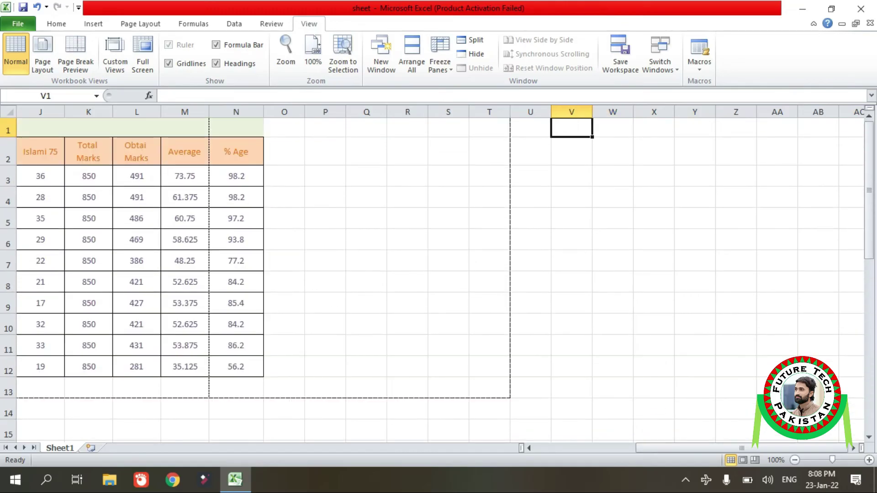
{"action": "key", "text": "ctrl+Home"}
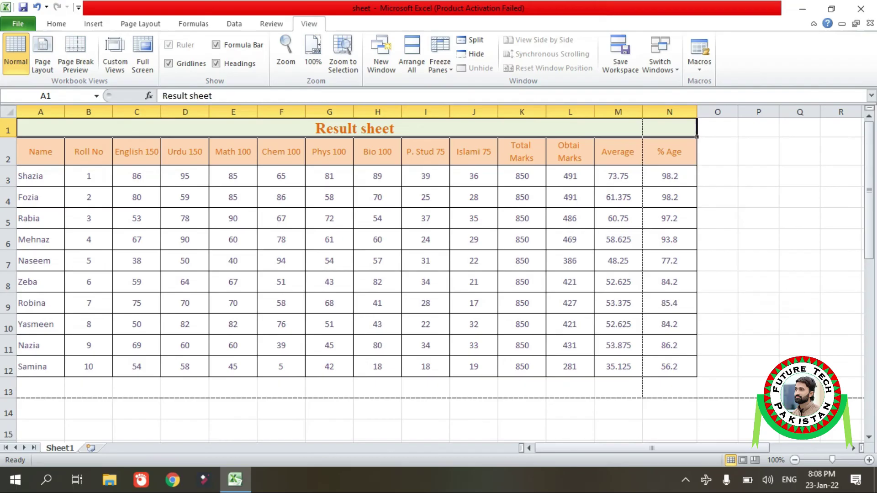
{"action": "left_click", "coordinate": [114, 54]}
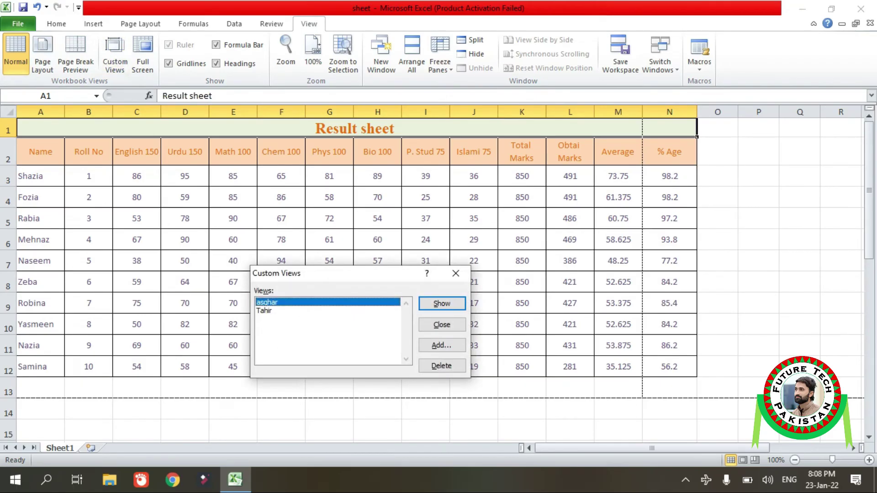
{"action": "left_click", "coordinate": [264, 310]}
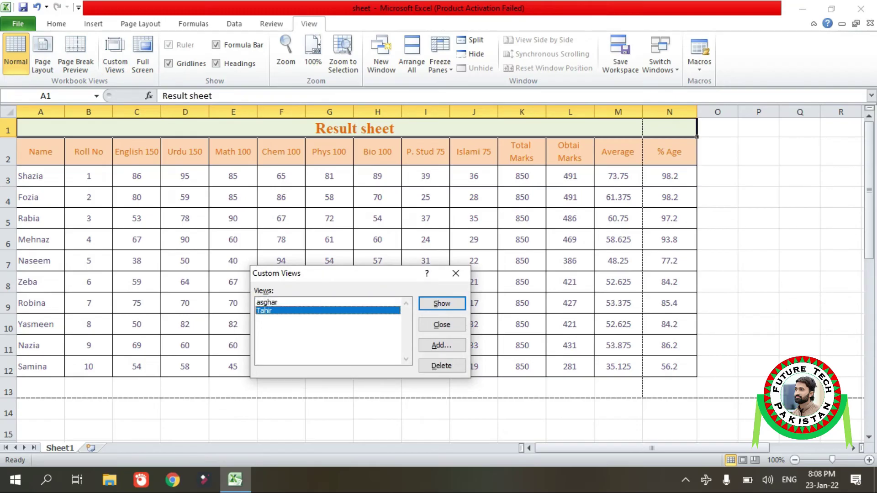
{"action": "left_click", "coordinate": [441, 303]}
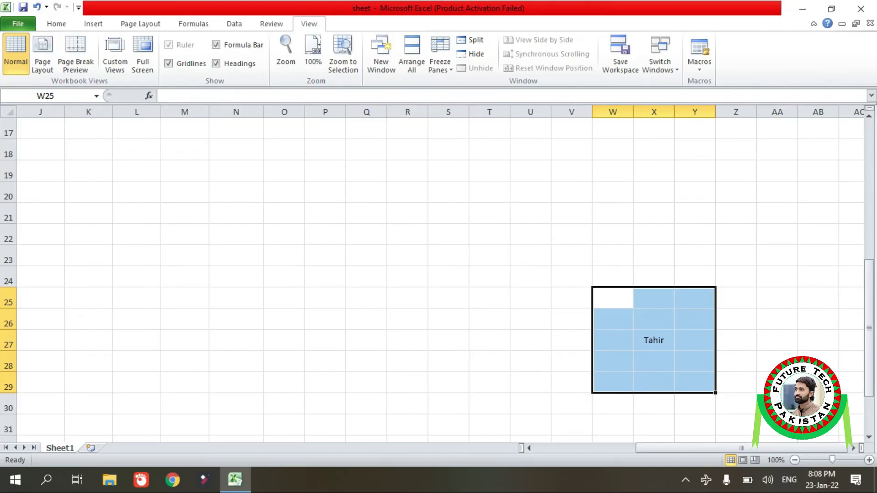
- Apply the asghar custom view, then select cell G30
{"action": "left_click_drag", "start_coordinate": [612, 366], "coordinate": [612, 323]}
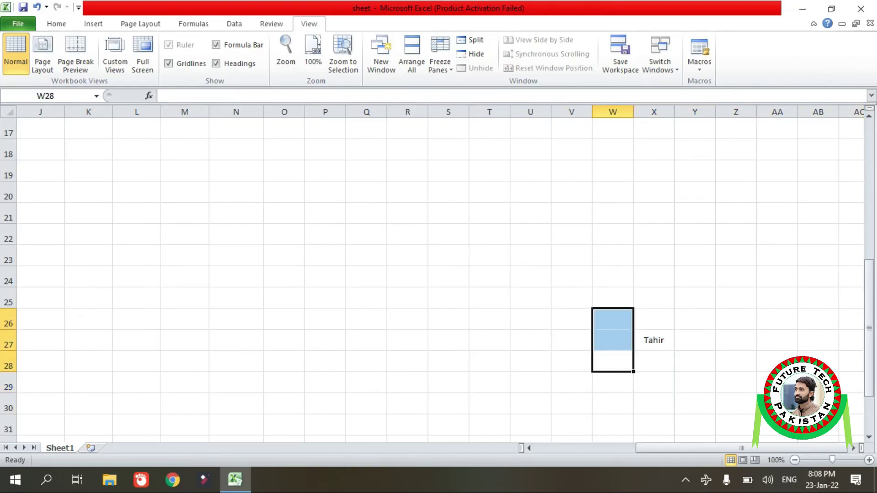
{"action": "left_click", "coordinate": [115, 54]}
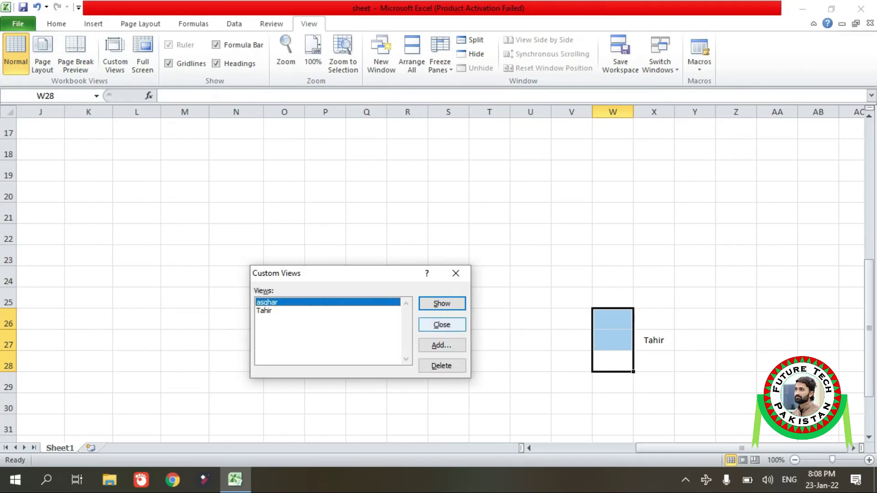
{"action": "left_click", "coordinate": [442, 303]}
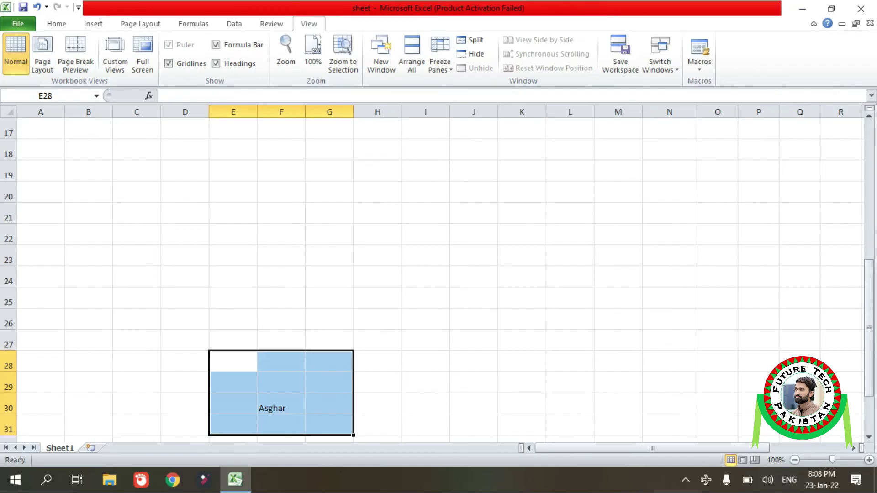
{"action": "left_click", "coordinate": [329, 403]}
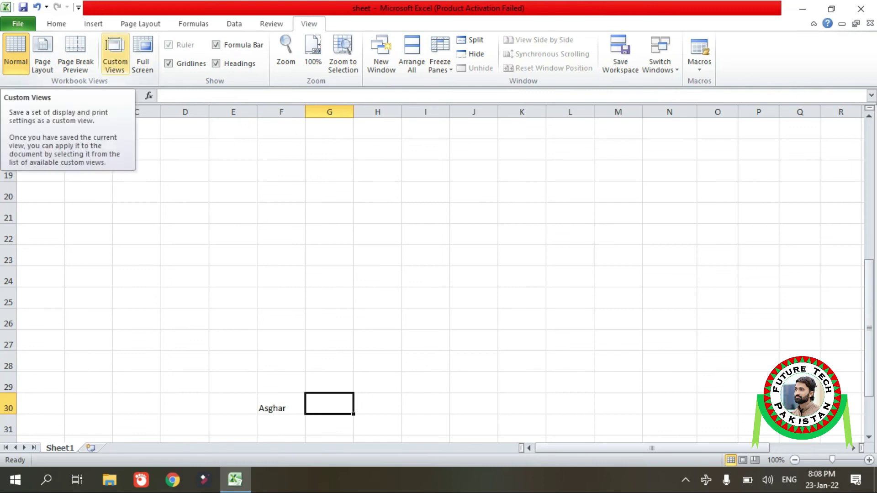
- Delete the asghar and Tahir custom views, confirming each, and close the Custom Views list
{"action": "left_click", "coordinate": [115, 54]}
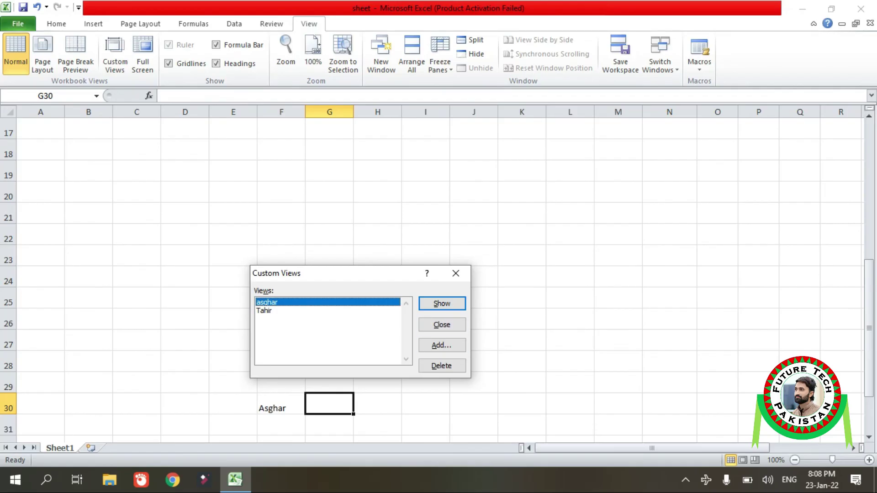
{"action": "left_click", "coordinate": [441, 365]}
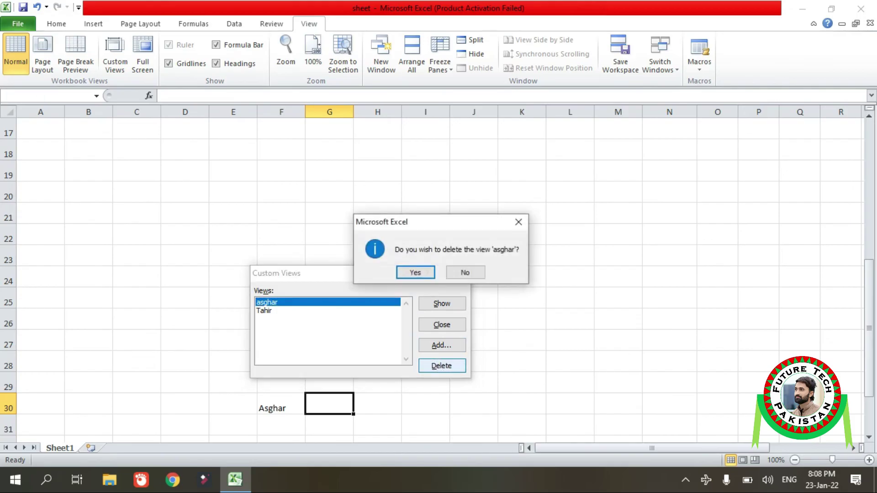
{"action": "left_click", "coordinate": [416, 272]}
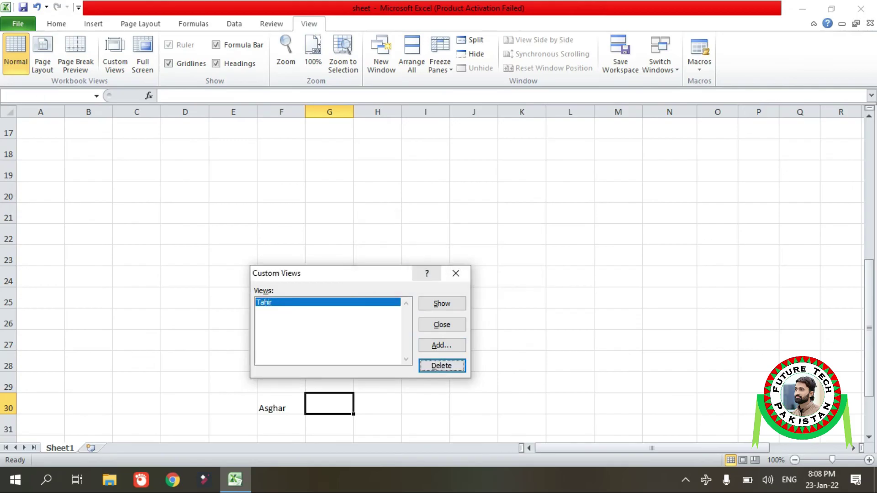
{"action": "key", "text": "Return"}
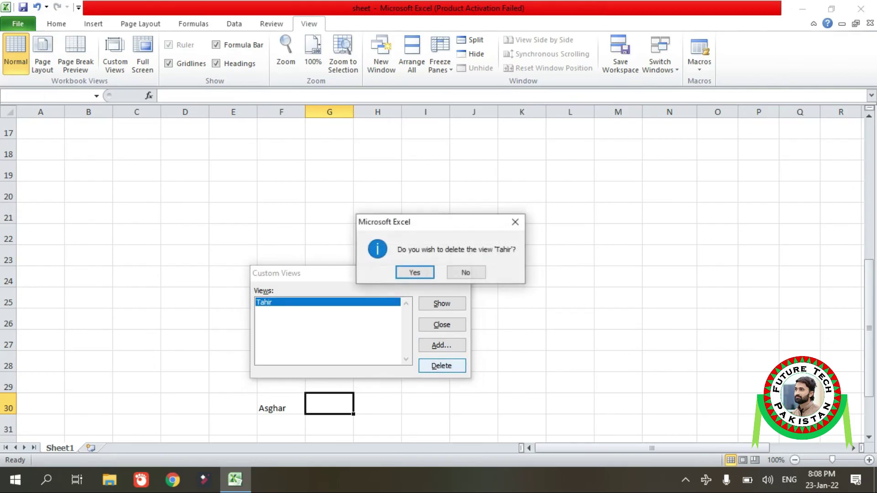
{"action": "left_click", "coordinate": [414, 272]}
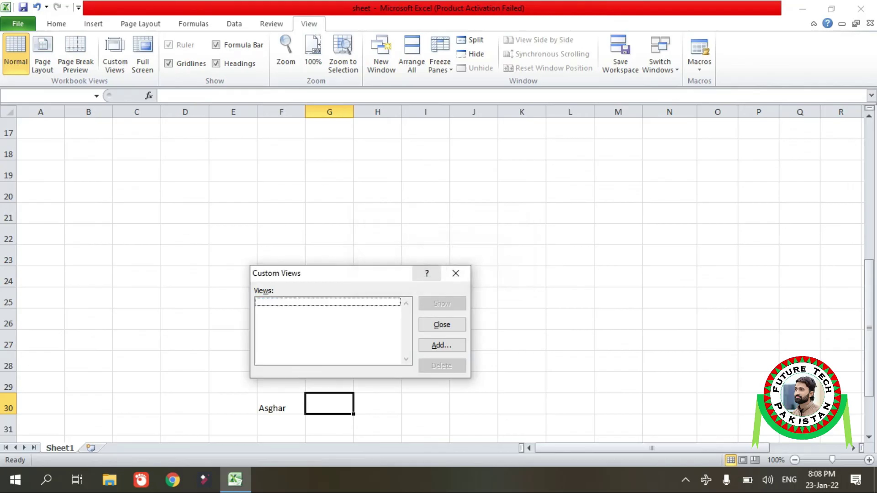
{"action": "left_click", "coordinate": [455, 273]}
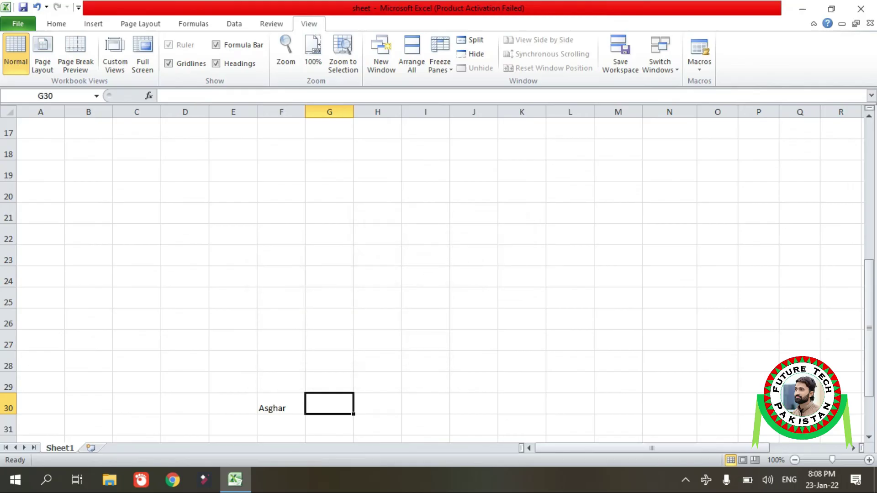
{"action": "left_click", "coordinate": [281, 382]}
- Jump back to cell A1, review the saved custom views, then toggle Full Screen on and off
{"action": "key", "text": "Up"}
{"action": "key", "text": "ctrl+Up"}
{"action": "key", "text": "ctrl+Home"}
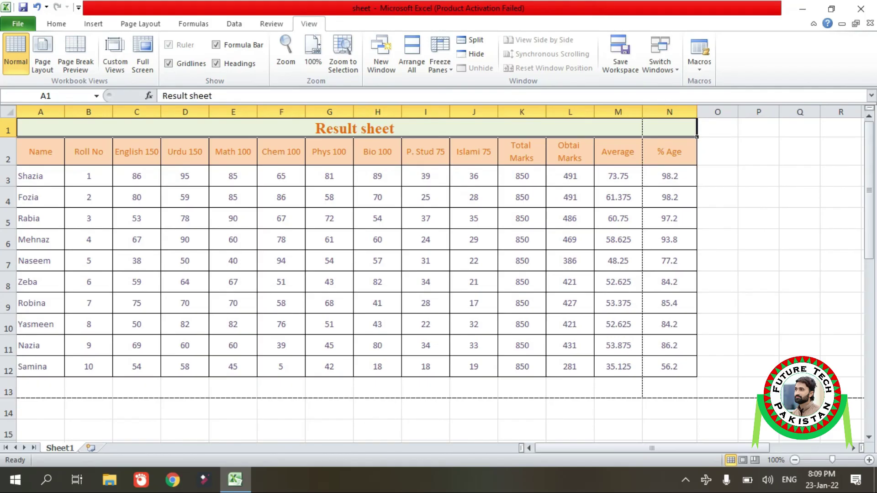
{"action": "left_click", "coordinate": [115, 53]}
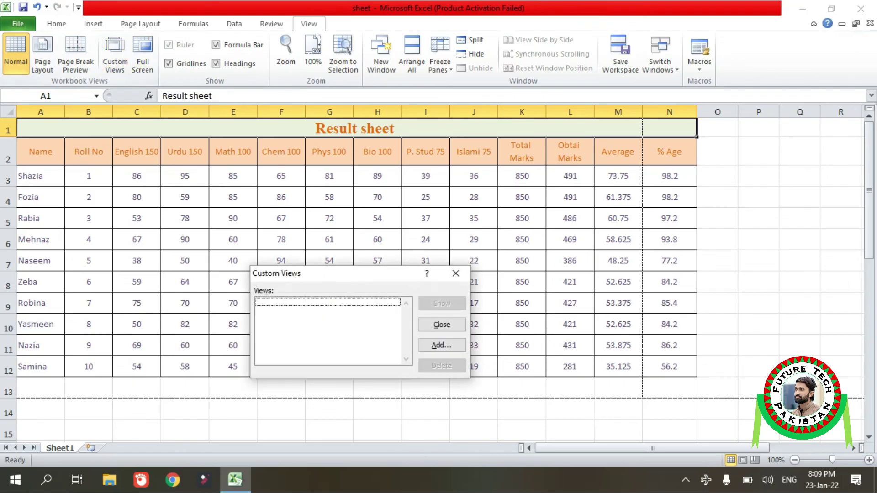
{"action": "left_click", "coordinate": [456, 273]}
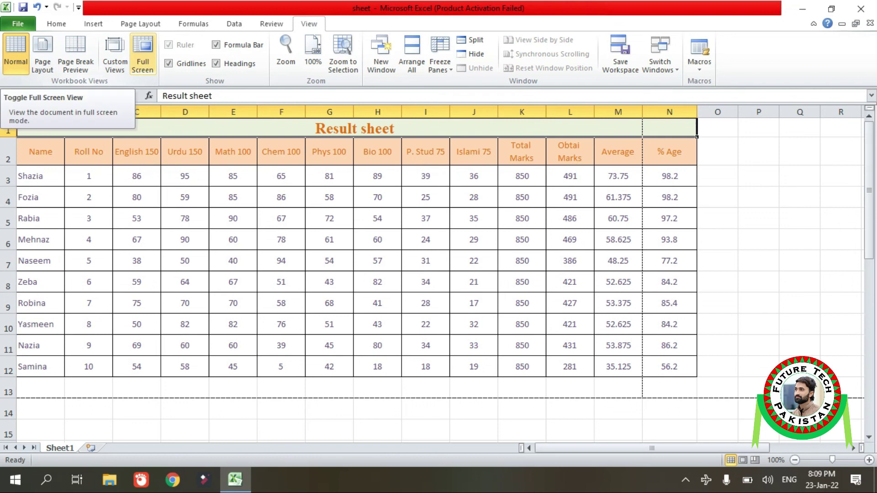
{"action": "left_click", "coordinate": [142, 54]}
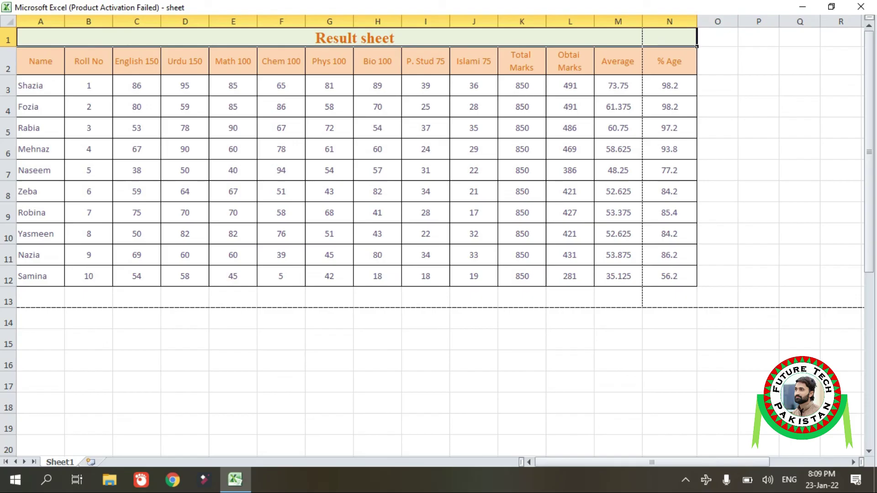
{"action": "key", "text": "Escape"}
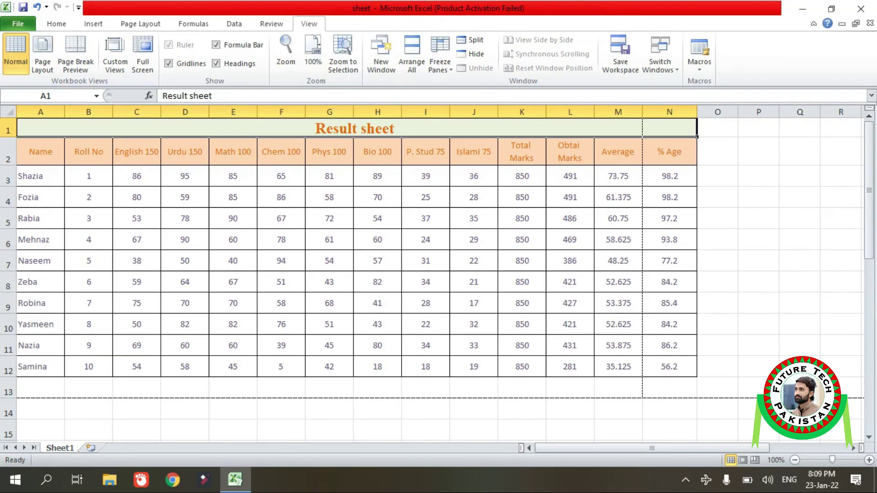